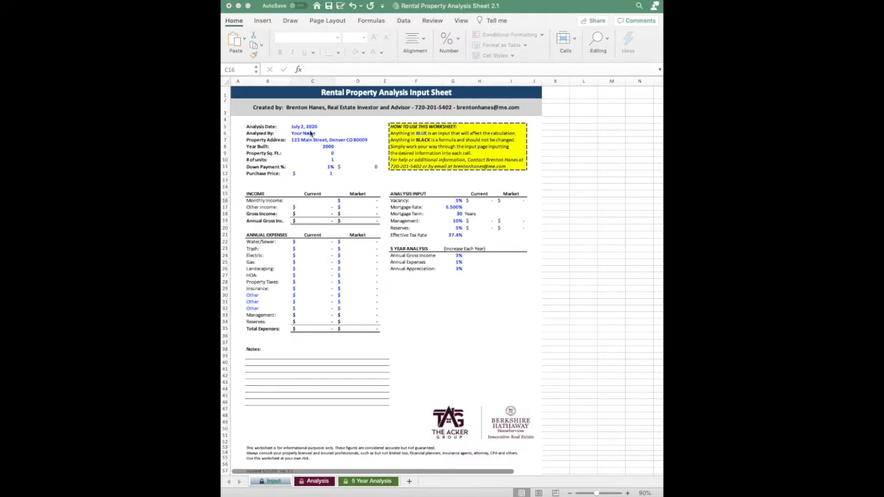
Step: Enter the analyst's full name in the Analyzed By field, correcting the surname typo
{"action": "left_click", "coordinate": [303, 137]}
{"action": "left_click", "coordinate": [311, 134]}
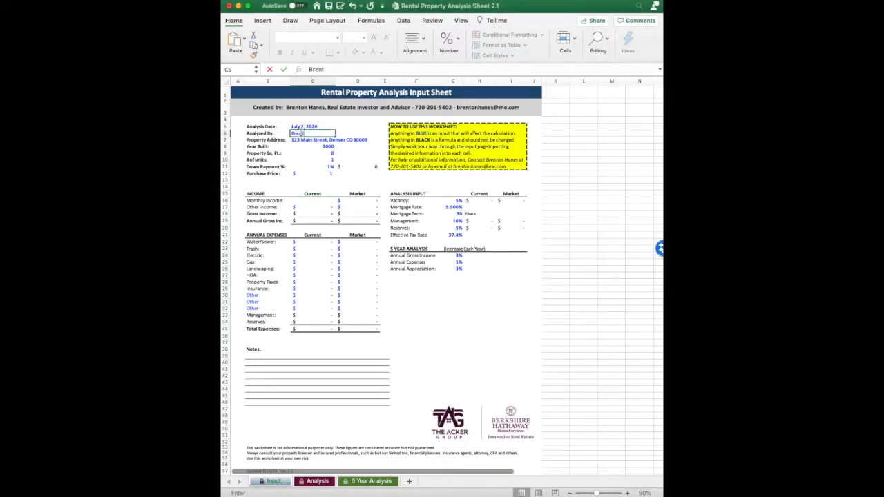
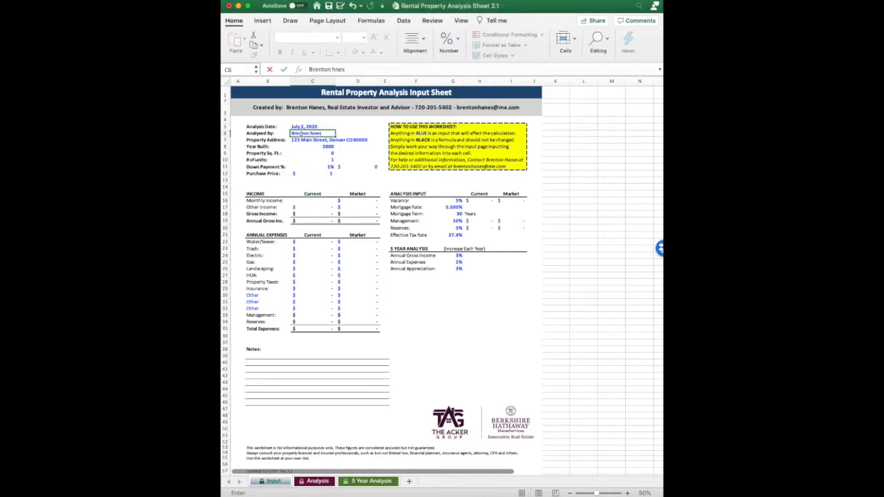
{"action": "left_click", "coordinate": [302, 141]}
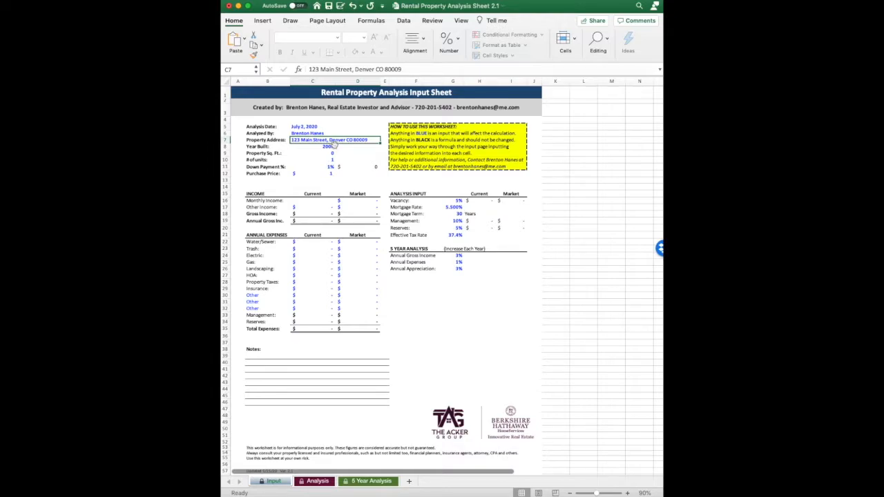
Step: Enter 3,808 sq ft, 4 units, 25% down payment and a 375000 purchase price
{"action": "left_click", "coordinate": [331, 146]}
{"action": "left_click", "coordinate": [333, 155]}
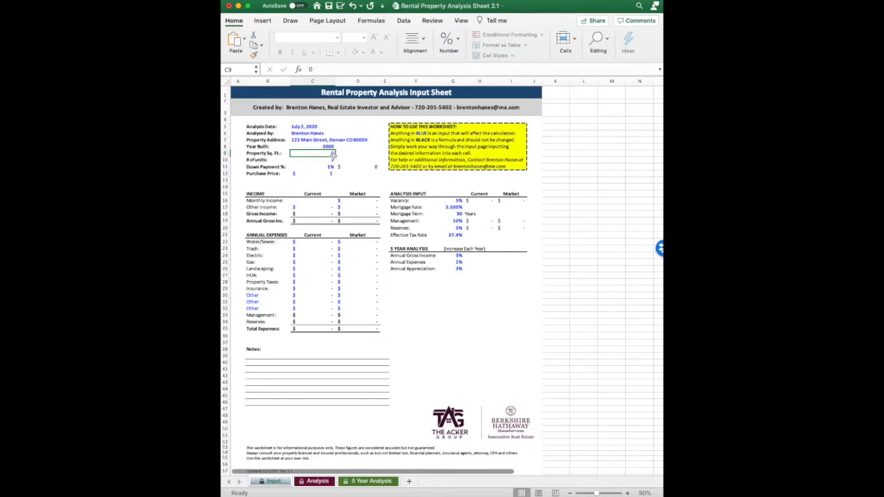
{"action": "type", "text": "3,8"}
{"action": "type", "text": "0"}
{"action": "type", "text": "8"}
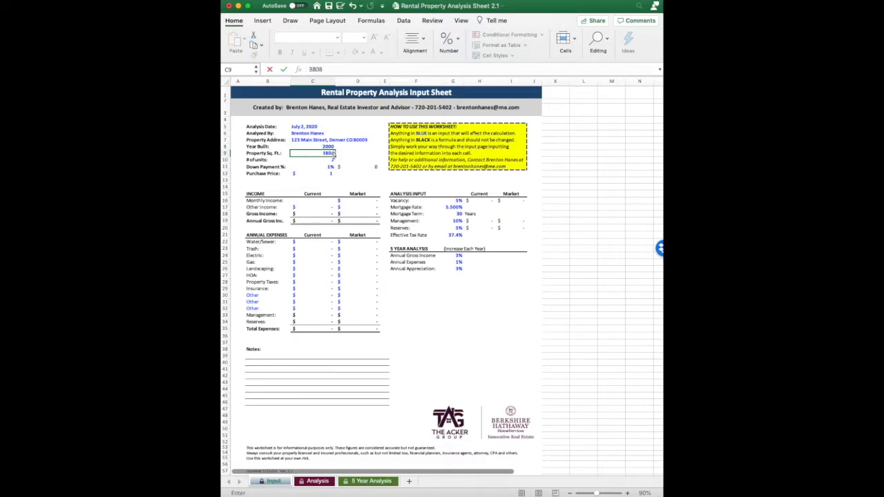
{"action": "left_click", "coordinate": [323, 160]}
{"action": "type", "text": "4"}
{"action": "left_click", "coordinate": [326, 168]}
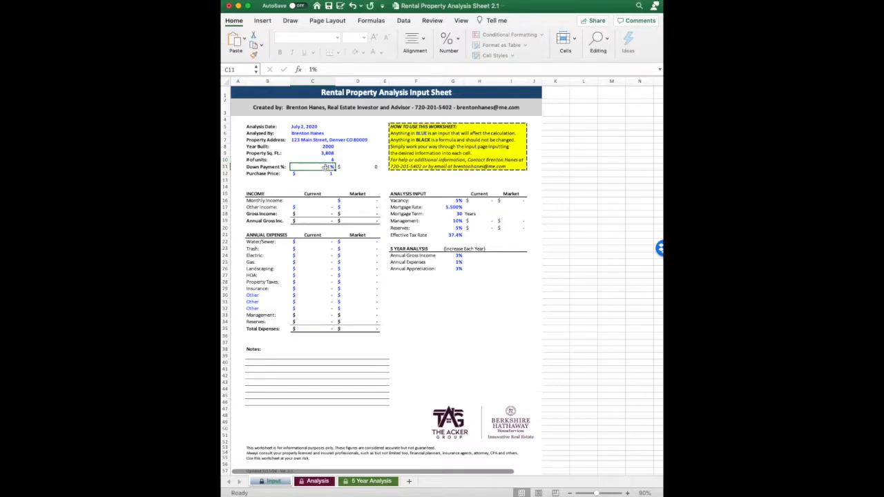
{"action": "type", "text": "25"}
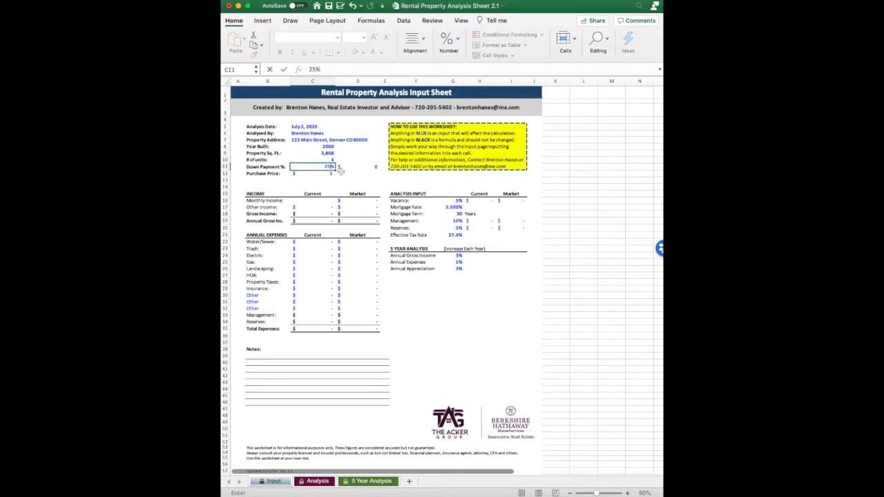
{"action": "left_click", "coordinate": [329, 173]}
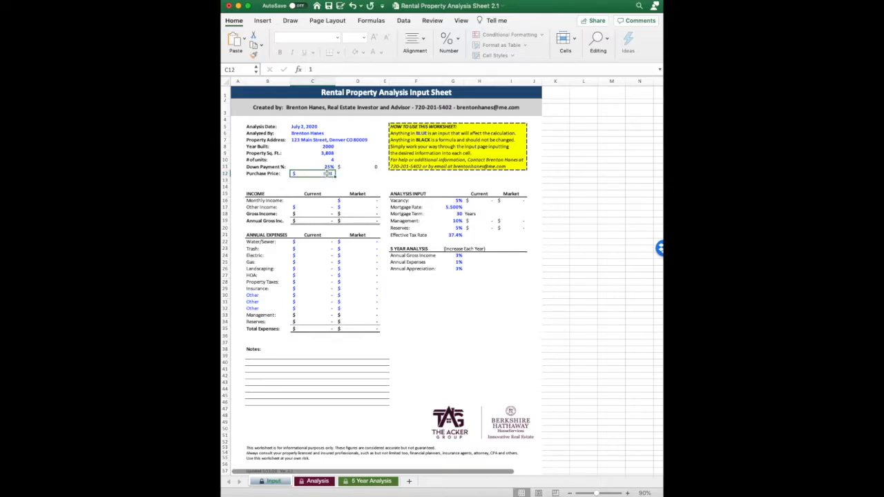
{"action": "type", "text": "375"}
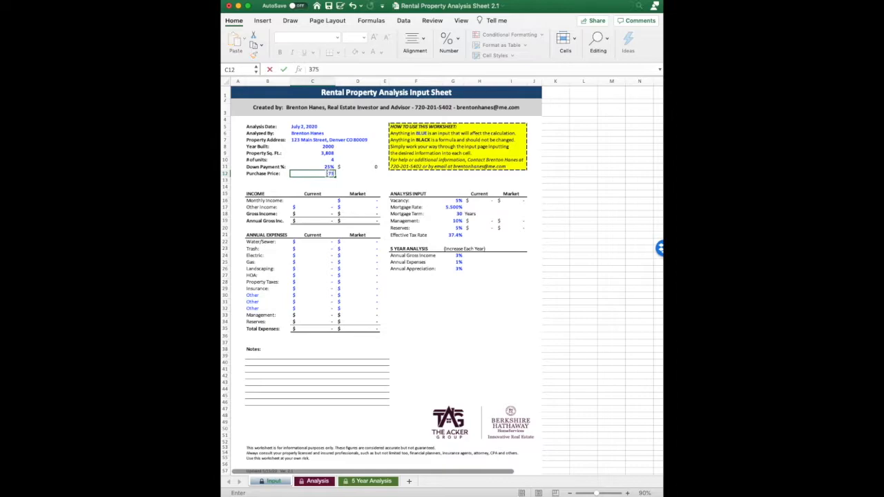
{"action": "type", "text": "000"}
{"action": "key", "text": "Return"}
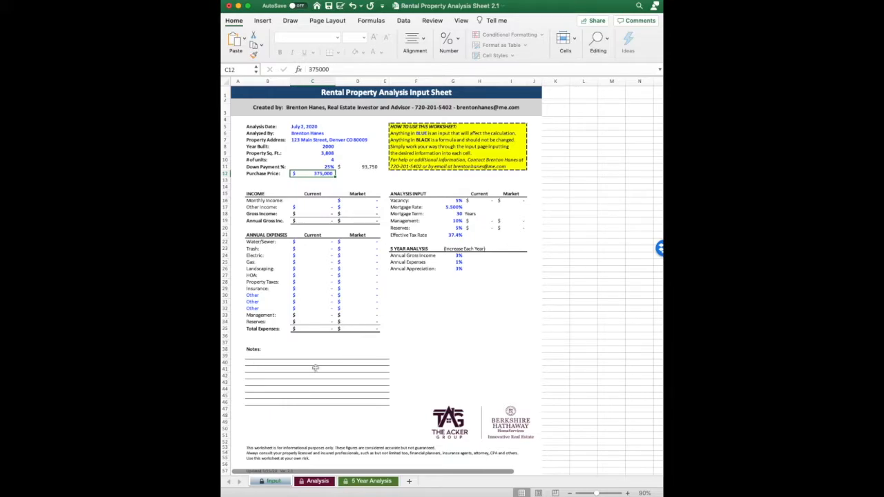
{"action": "left_click", "coordinate": [325, 200]}
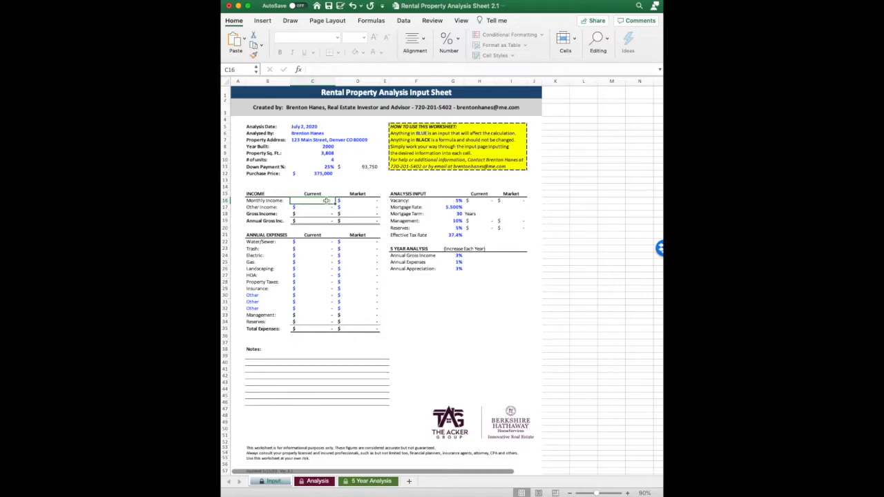
Step: Enter monthly income of 2,900 in the current column and 3,200 in the market column
{"action": "type", "text": "2900"}
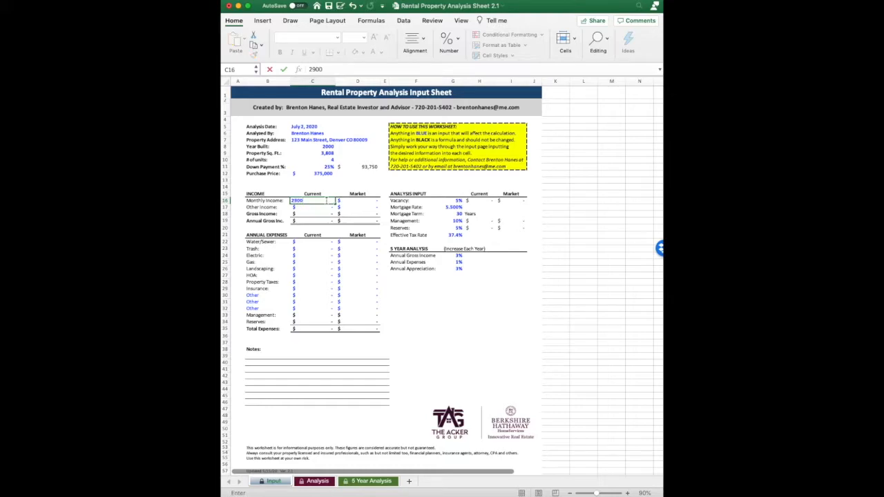
{"action": "left_click", "coordinate": [329, 208]}
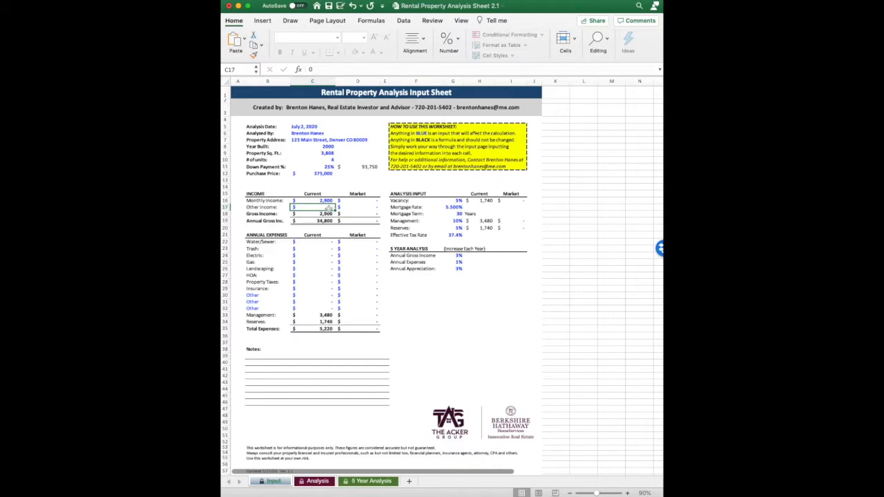
{"action": "left_click", "coordinate": [368, 201]}
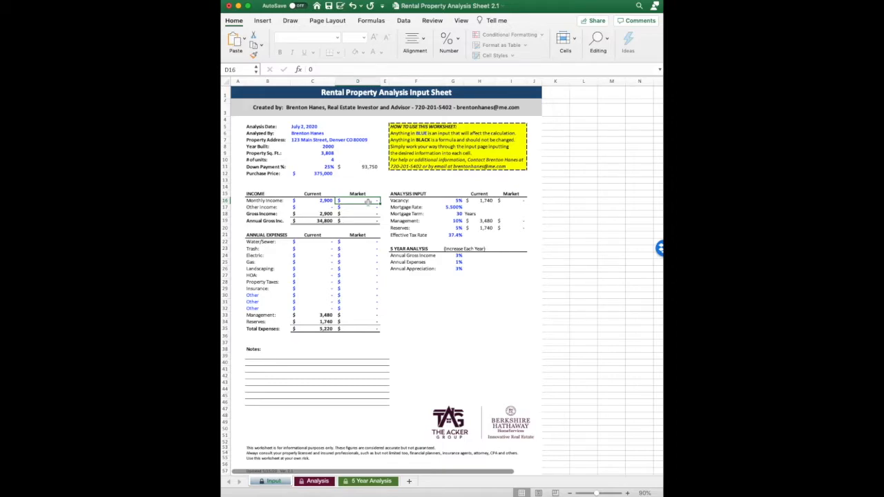
{"action": "type", "text": "3200"}
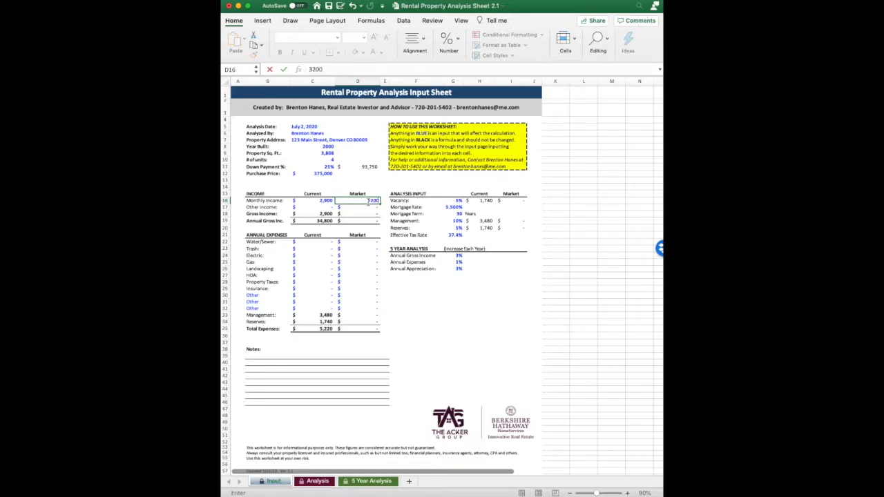
{"action": "key", "text": "Return"}
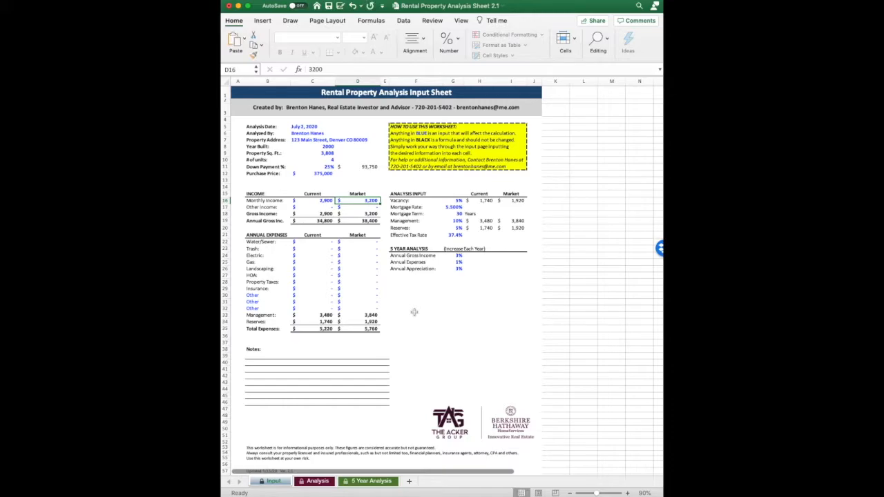
{"action": "left_click", "coordinate": [317, 242]}
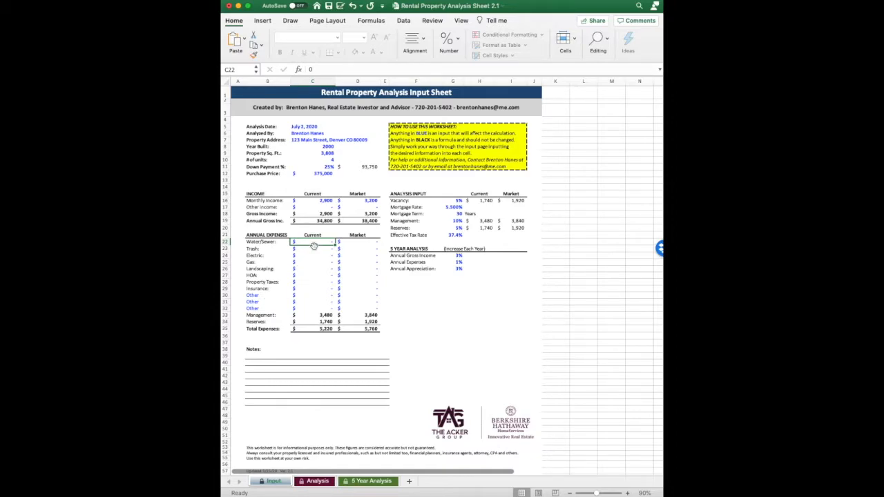
Step: Enter current annual Water/Sewer 3,050, Property Taxes 1,800 and Insurance 2,400
{"action": "type", "text": "3050"}
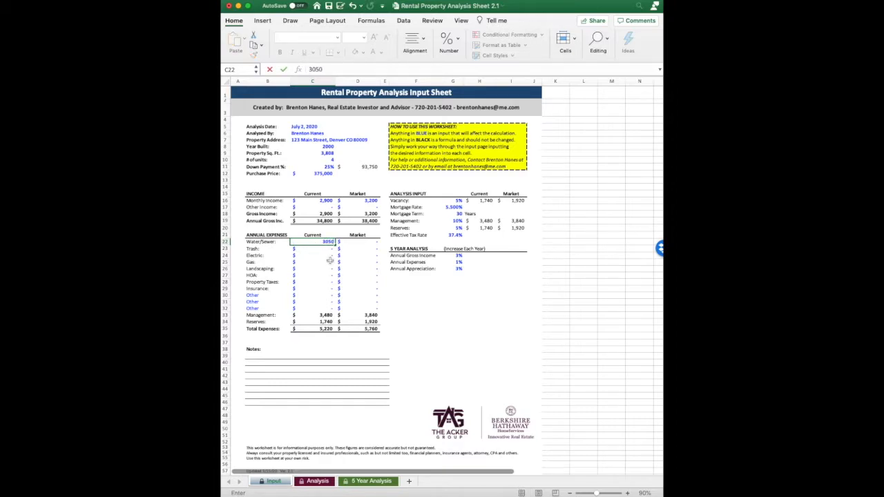
{"action": "left_click", "coordinate": [330, 261]}
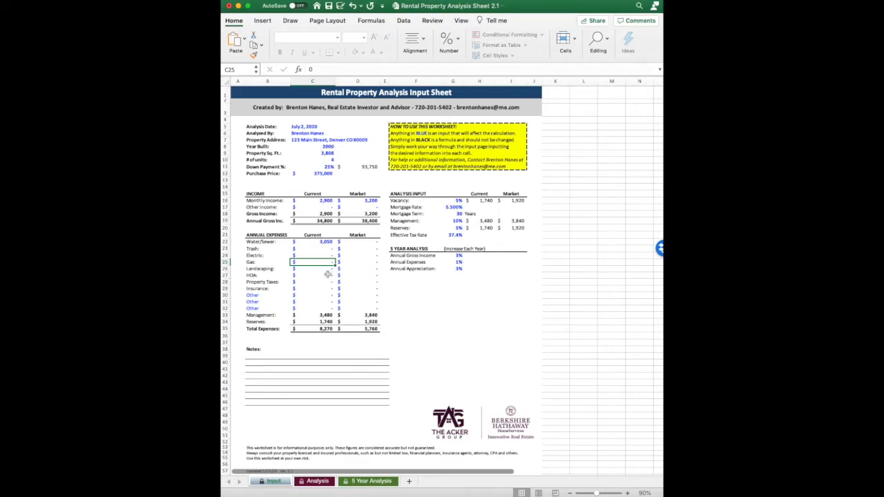
{"action": "left_click", "coordinate": [332, 282]}
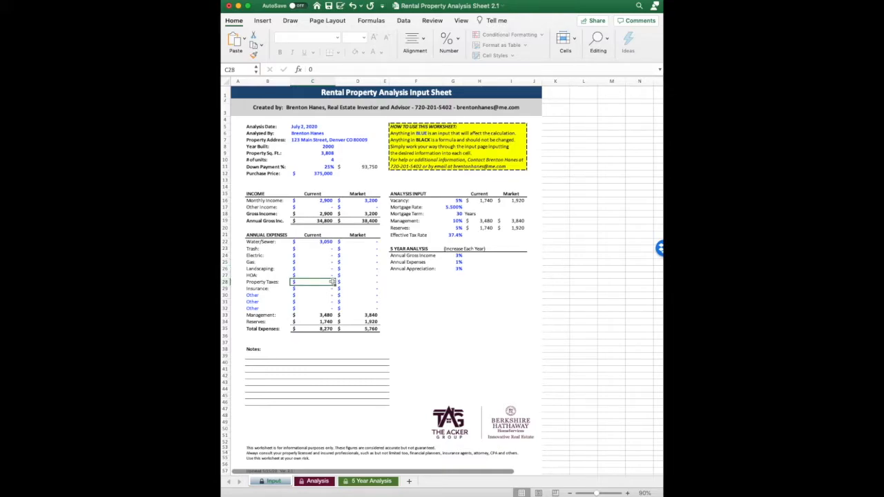
{"action": "type", "text": "1800"}
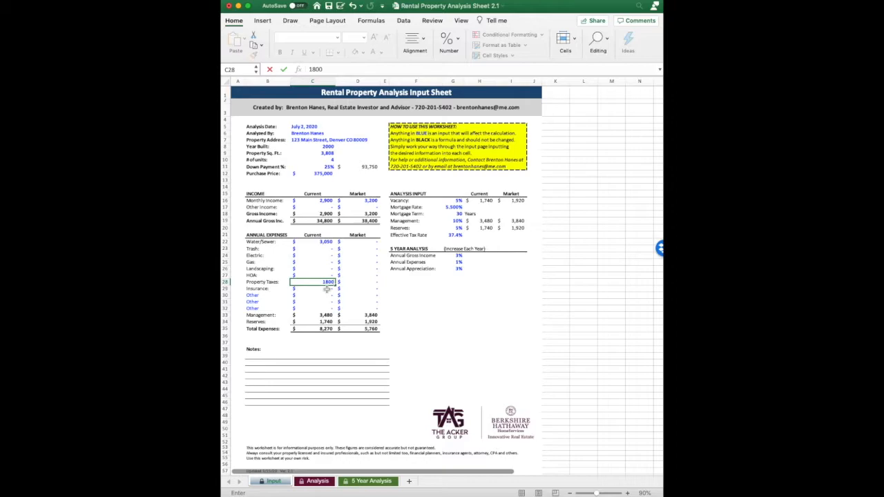
{"action": "key", "text": "Return"}
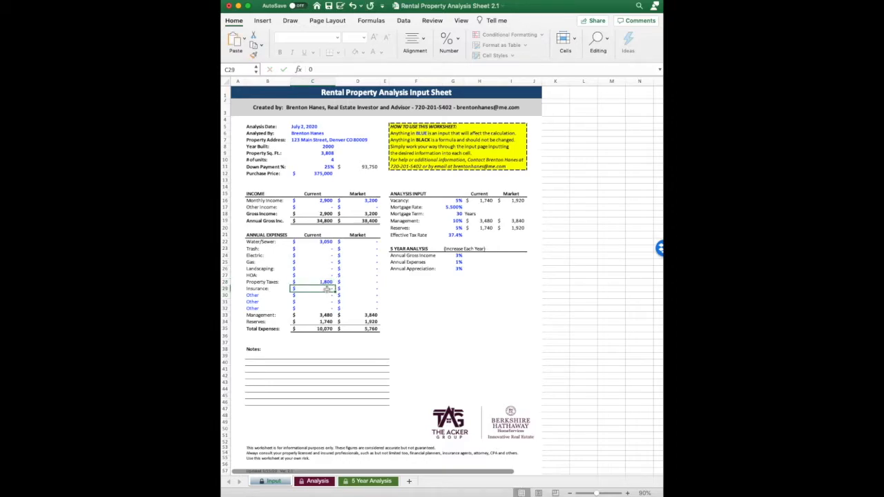
{"action": "type", "text": "2400"}
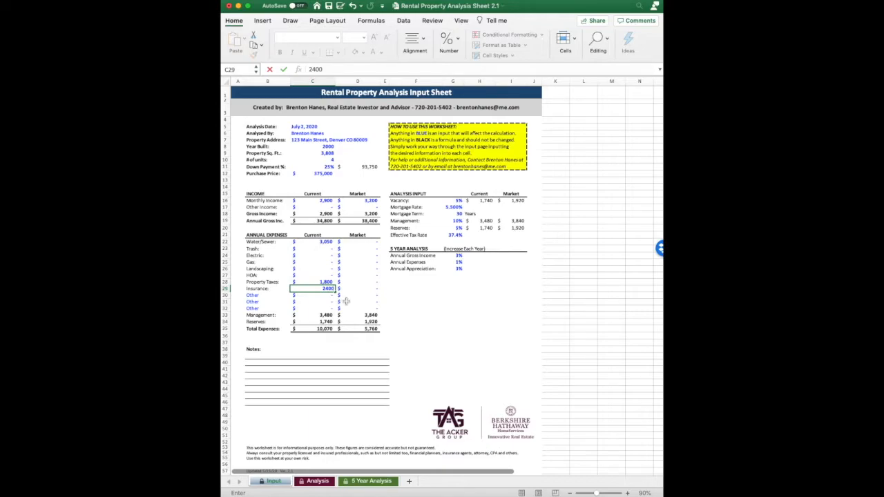
{"action": "left_click", "coordinate": [459, 221]}
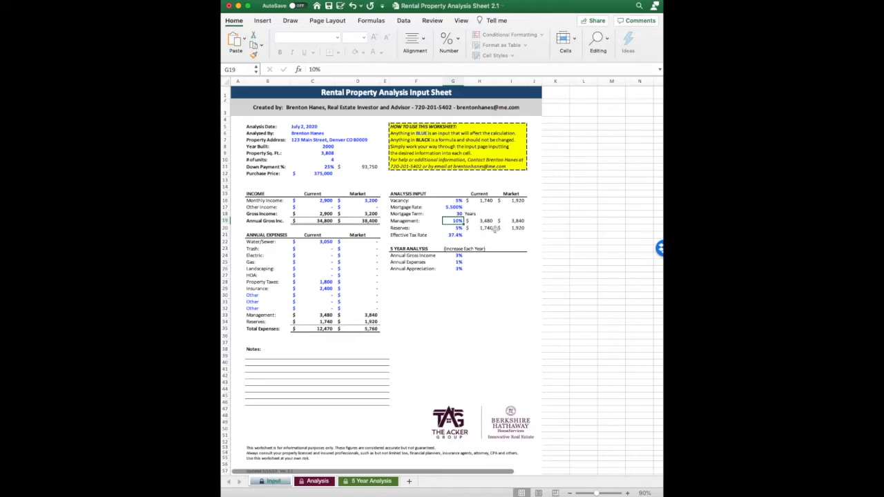
Step: Review the Vacancy, Mortgage Rate, Mortgage Term and Management inputs: 5%, 5.500%, 30 years, 10%
{"action": "key", "text": "Up"}
{"action": "key", "text": "Up"}
{"action": "key", "text": "Up"}
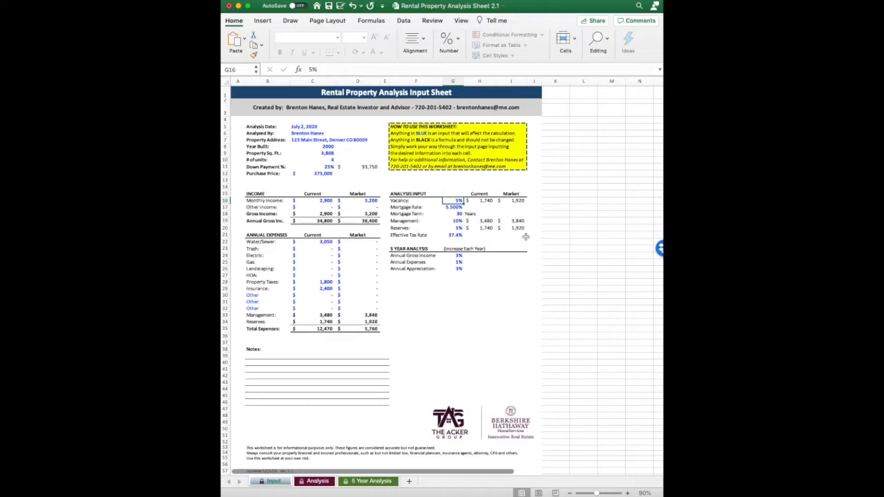
{"action": "left_click", "coordinate": [453, 208]}
{"action": "left_click", "coordinate": [458, 215]}
{"action": "left_click", "coordinate": [458, 221]}
Step: Enter market Water/Sewer 3,050, Property Taxes 1,800 and Insurance 2,400, then view the Analysis sheet
{"action": "left_click", "coordinate": [371, 243]}
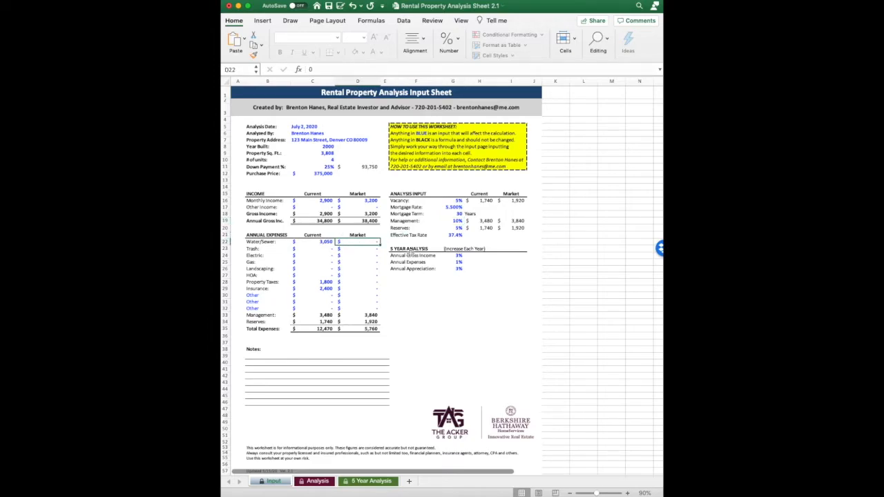
{"action": "type", "text": "3050"}
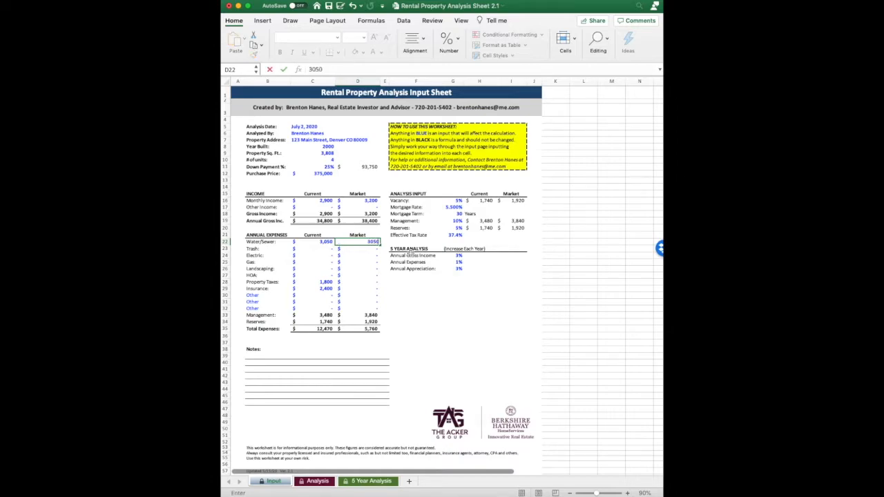
{"action": "left_click", "coordinate": [371, 282]}
{"action": "type", "text": "1,800"}
{"action": "left_click", "coordinate": [375, 290]}
{"action": "type", "text": "2400"}
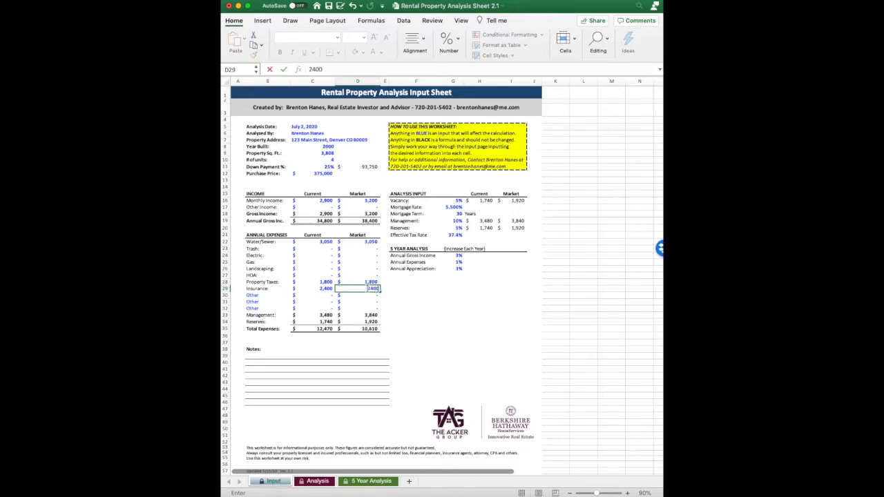
{"action": "key", "text": "ctrl+Return"}
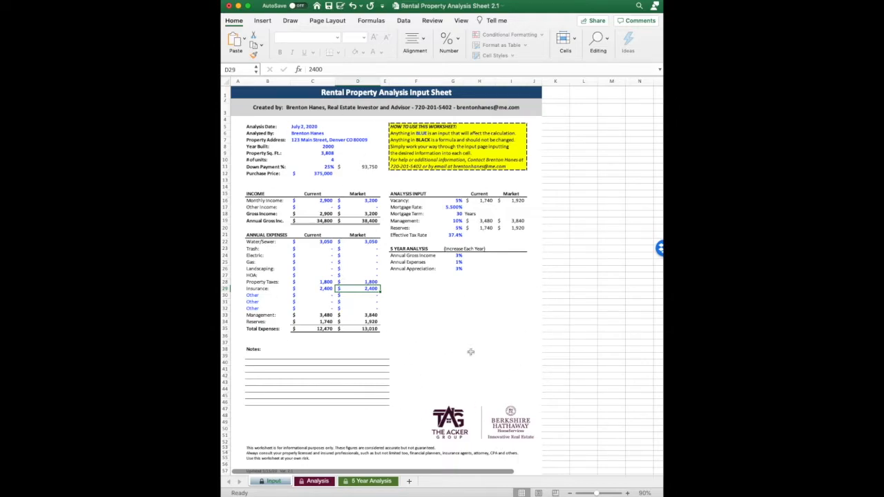
{"action": "left_click", "coordinate": [325, 483]}
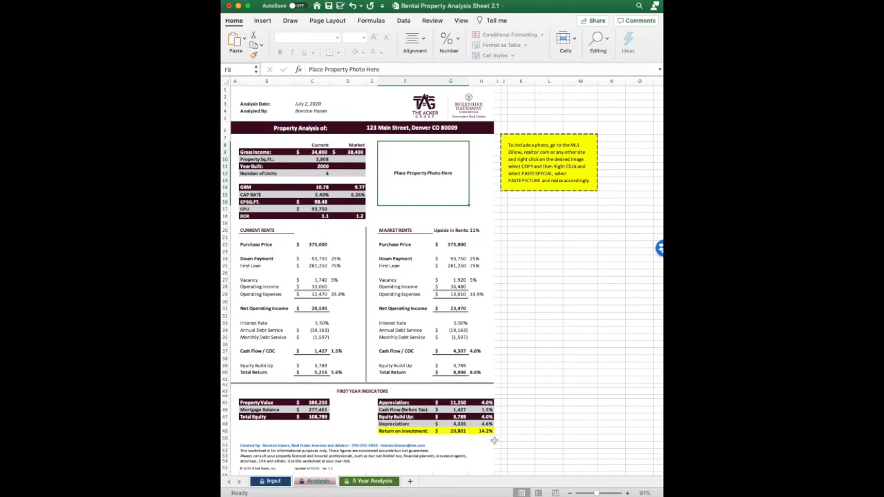
Step: Return briefly to the Input sheet, then go back to the Analysis sheet
{"action": "left_click", "coordinate": [274, 481]}
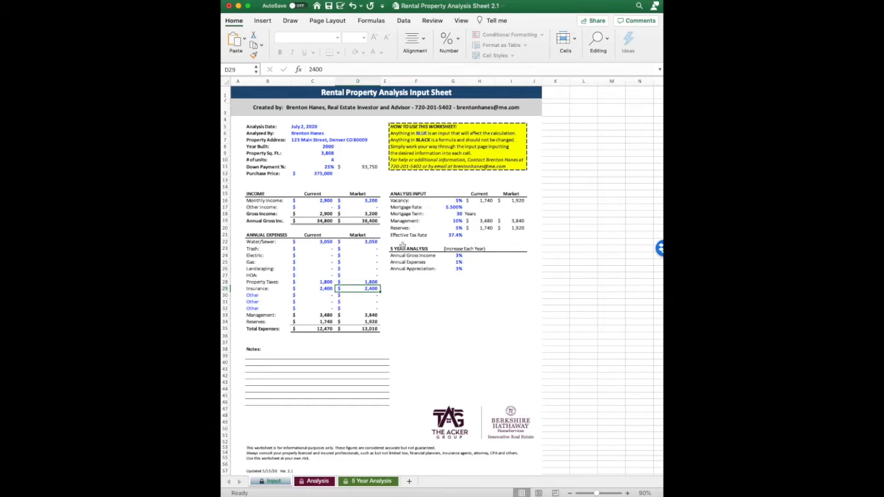
{"action": "left_click", "coordinate": [319, 482]}
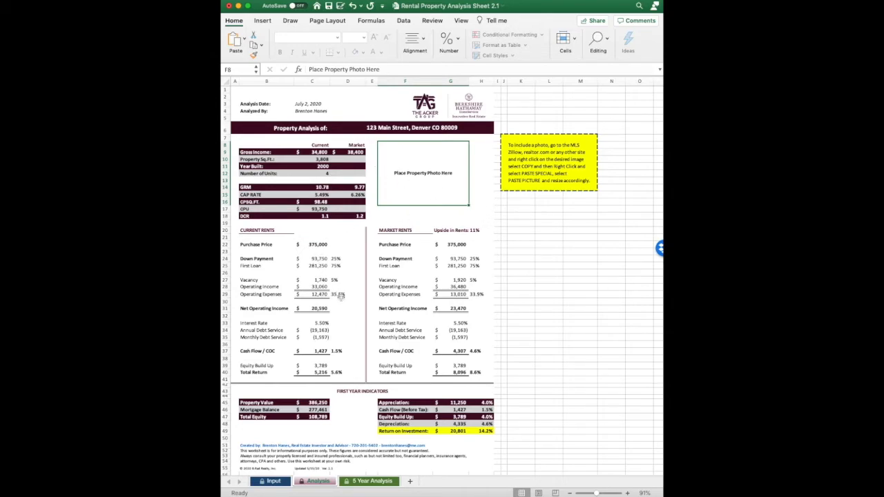
Step: Switch to the 5 Year Analysis sheet to review five-year operations and taxes owed
{"action": "left_click", "coordinate": [370, 481]}
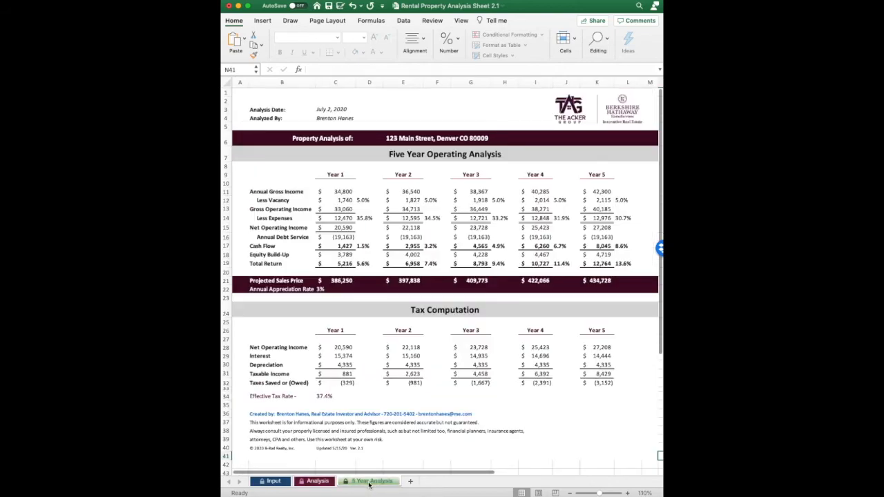